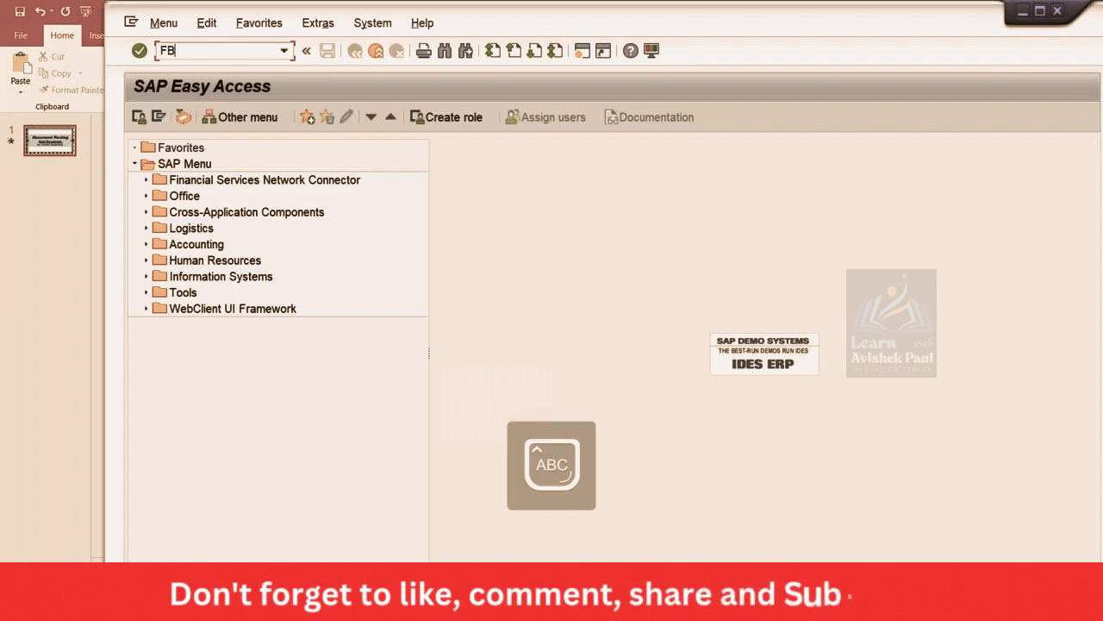
Open the G/L account document entry transaction FB50 and set the document date to 11.08.2020.
key("Return")
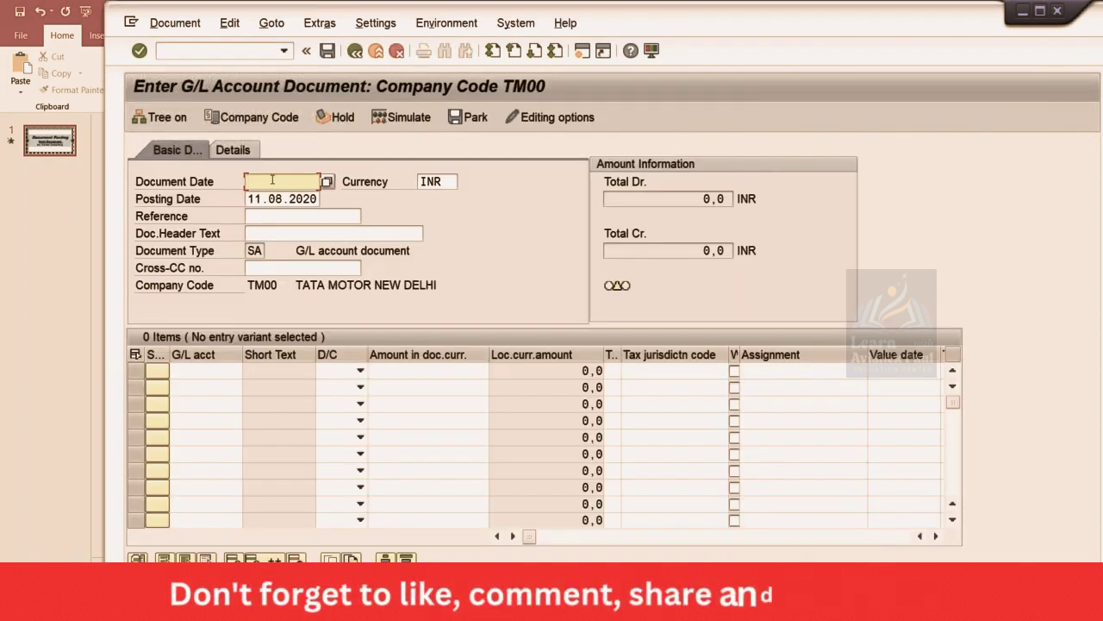
left_click(272, 181)
key("Down")
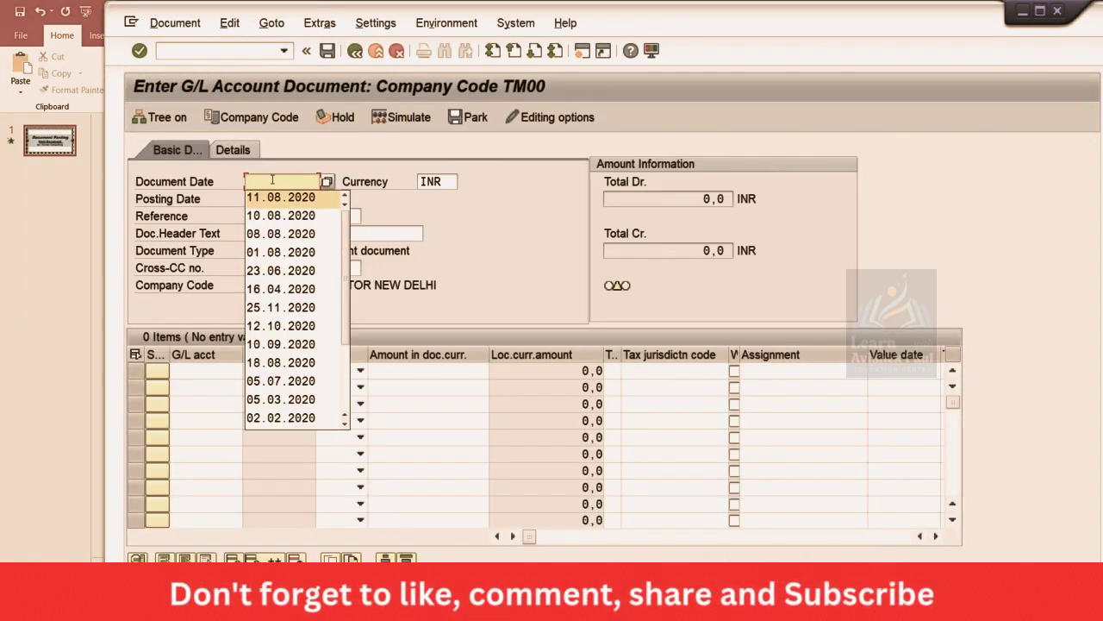
key("Return")
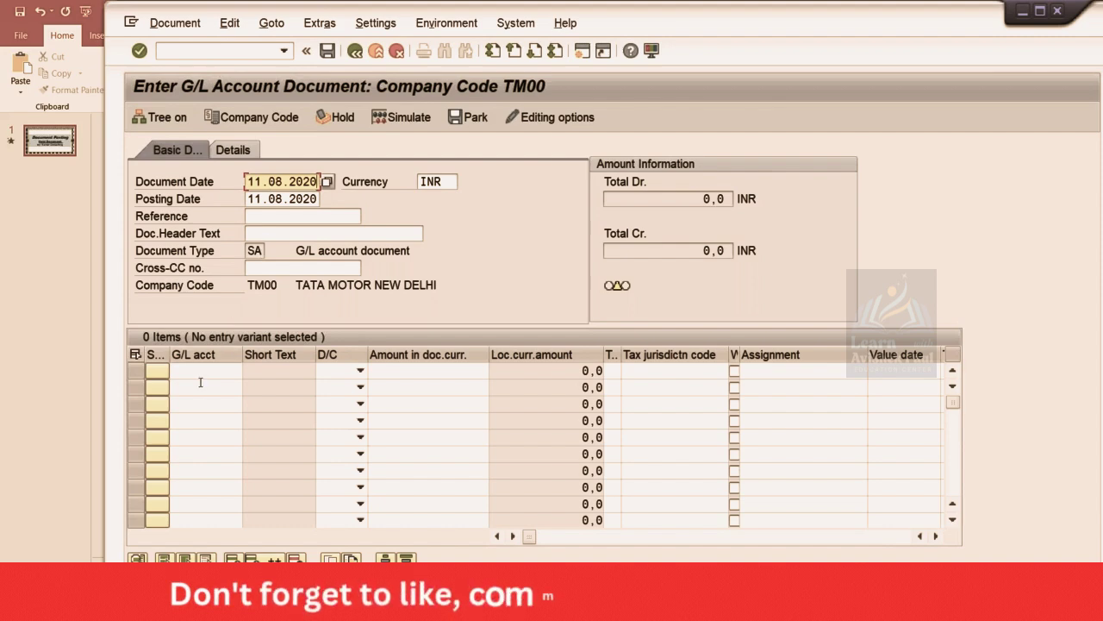
Enter TEST as both the reference and the document header text.
left_click(284, 215)
type("TES")
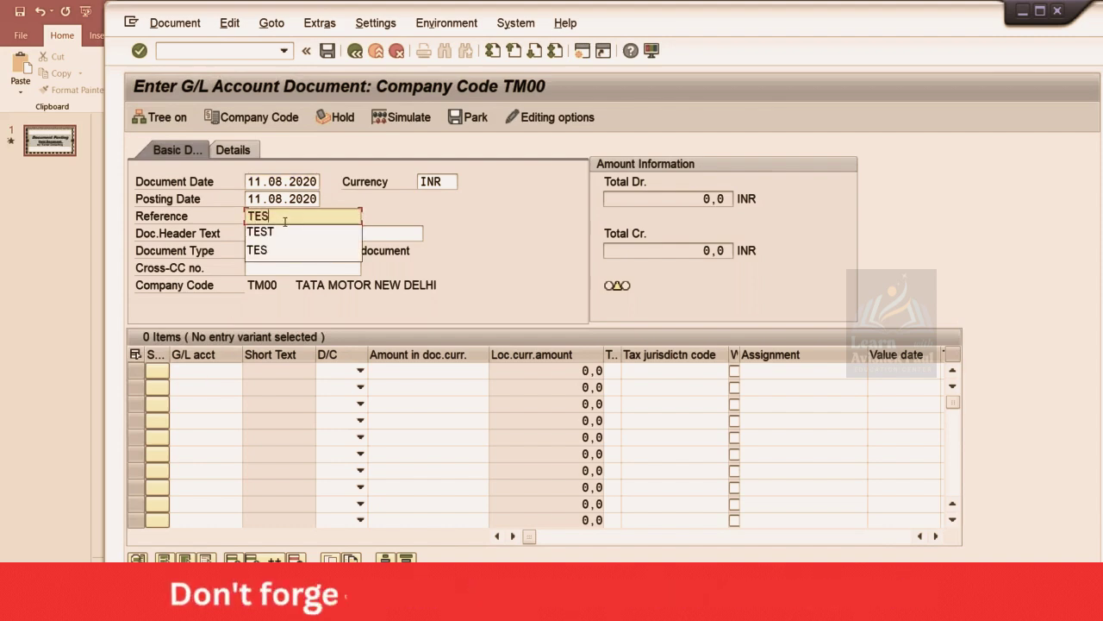
key("Down")
key("Return")
key("Tab")
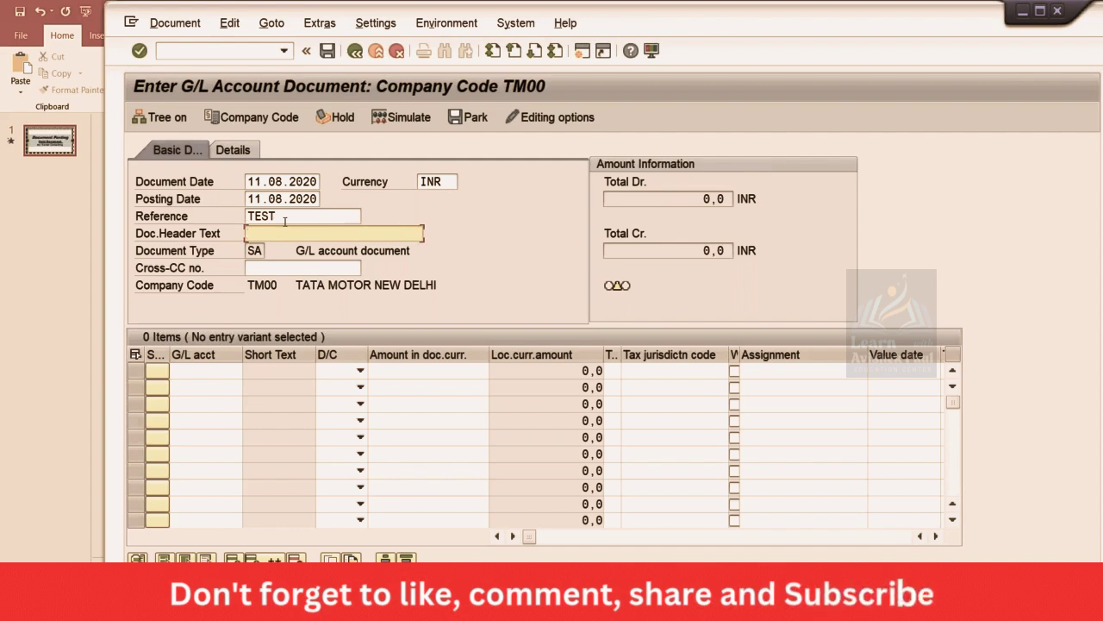
type("T")
key("Down")
key("Return")
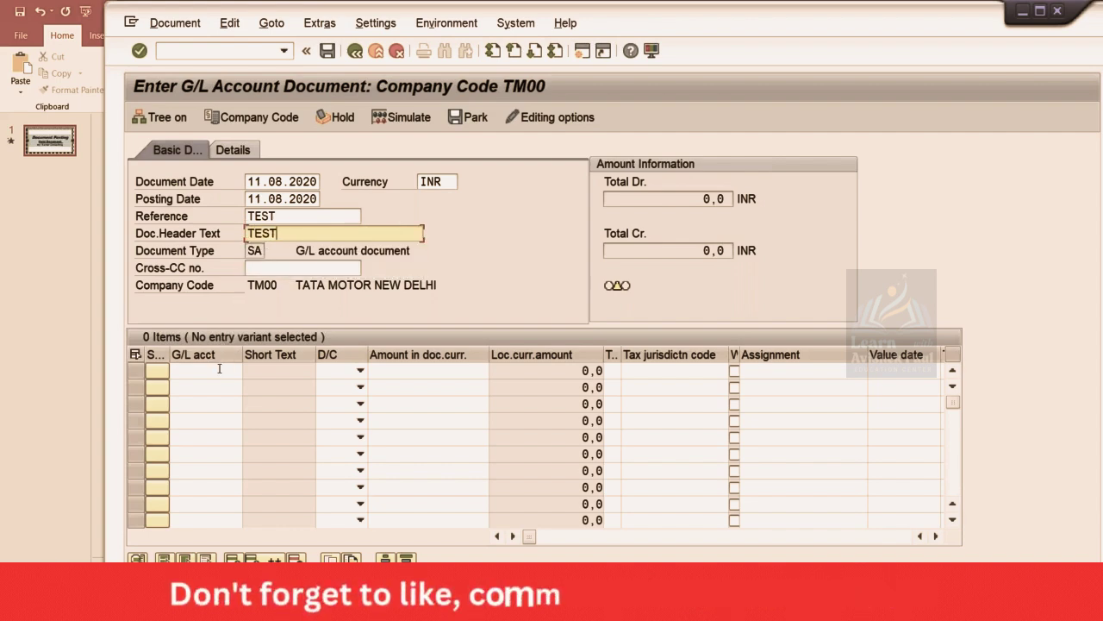
Fill in the first line item with G/L account 4000 as a debit of 700.
left_click(215, 373)
right_click(214, 373)
key("Escape")
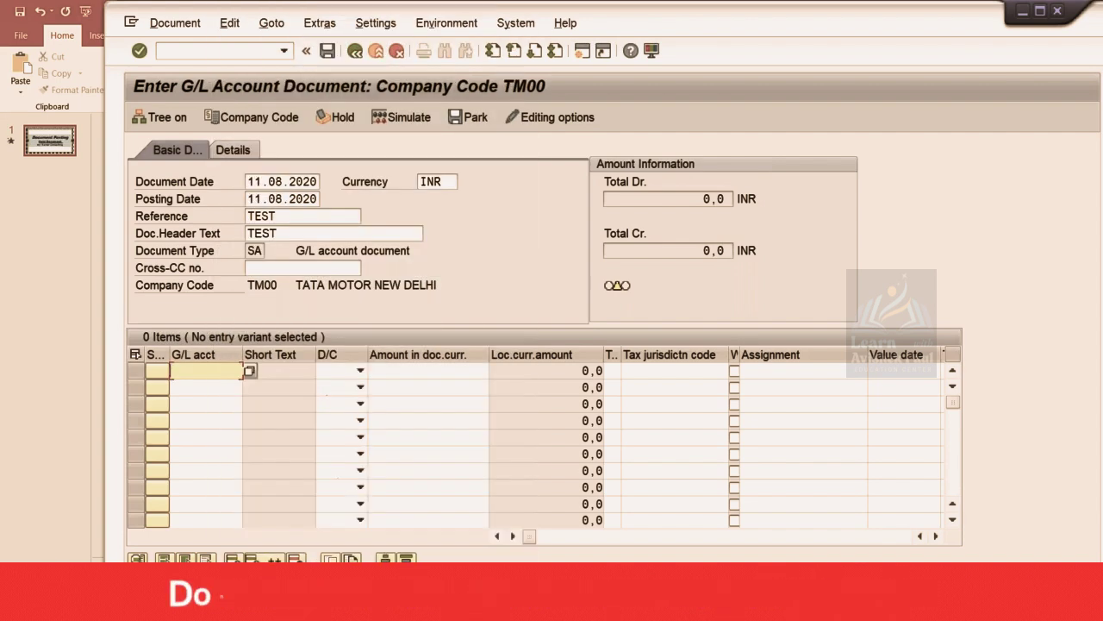
type("4")
key("Down")
key("Return")
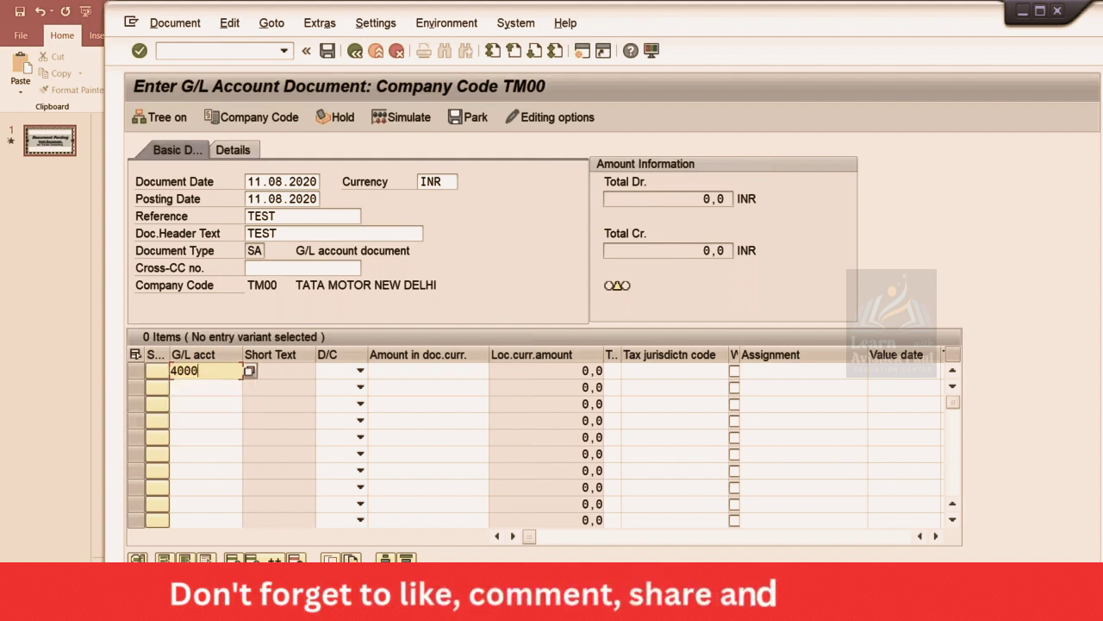
key("Tab")
key("d")
key("Tab")
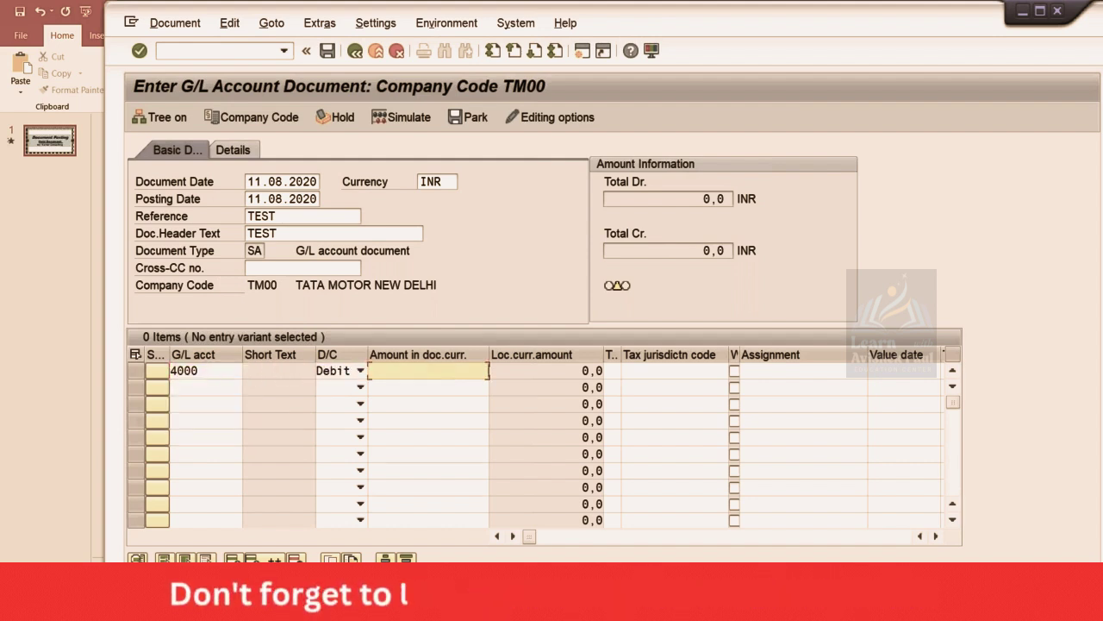
type("7")
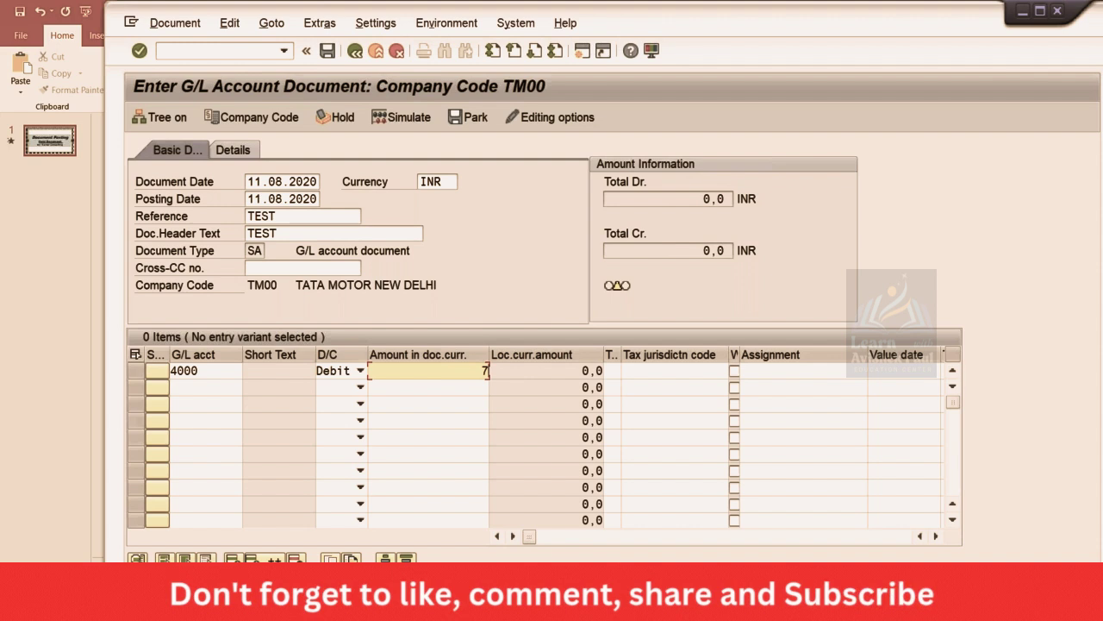
type("00")
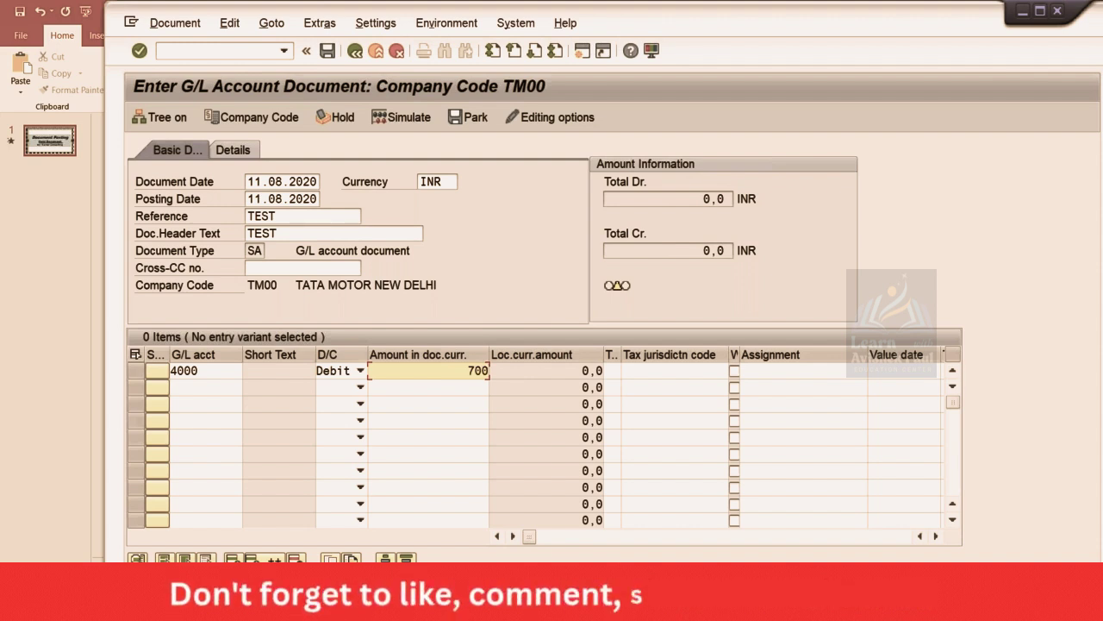
Enter TEST as the line item text of the debit entry.
key("Tab")
key("Tab")
key("Tab")
key("Tab")
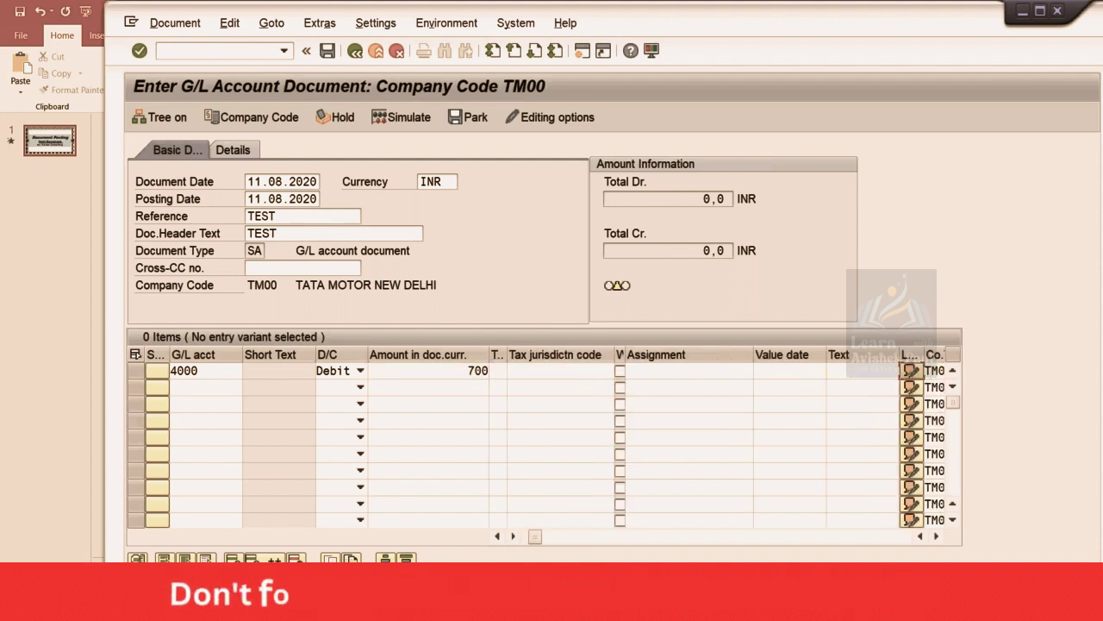
type("TEST")
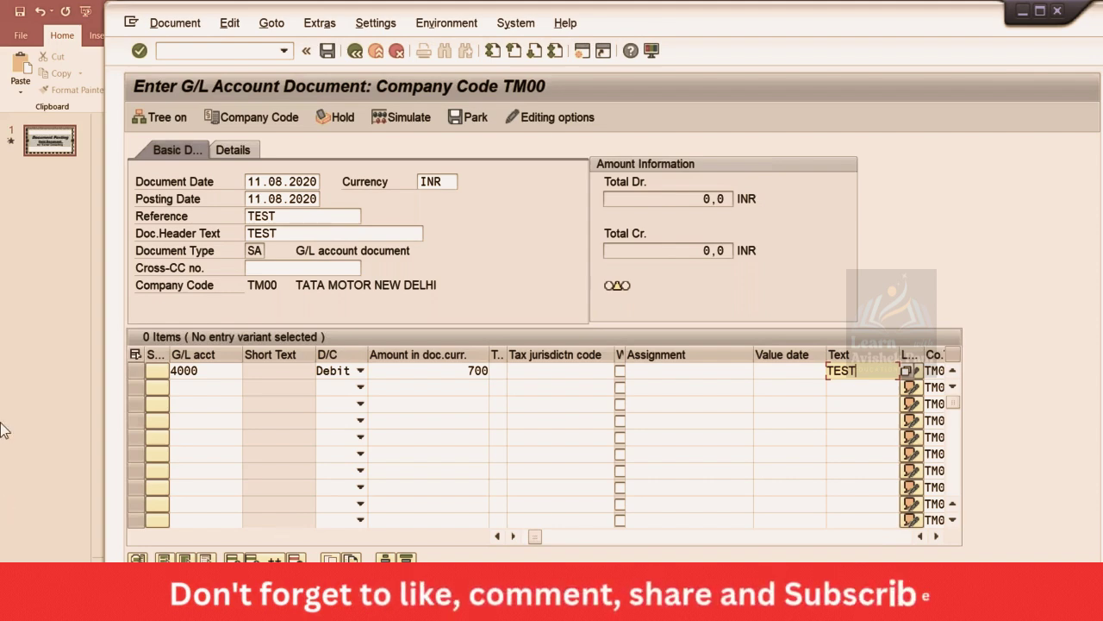
left_click(336, 250)
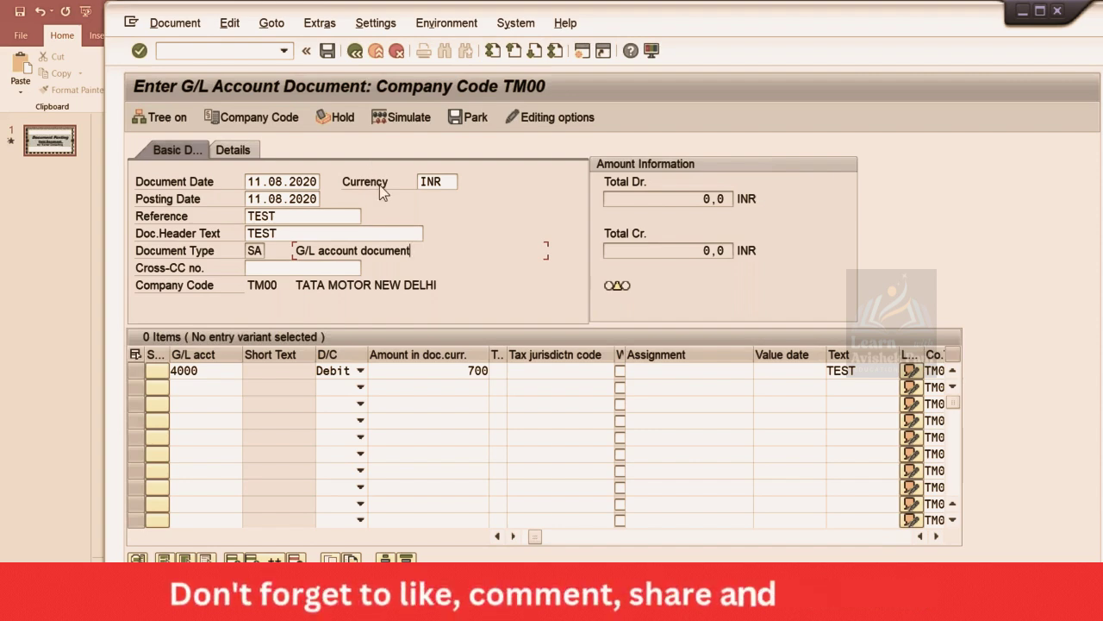
Hold the incomplete document under the temporary document number 123.
left_click(341, 119)
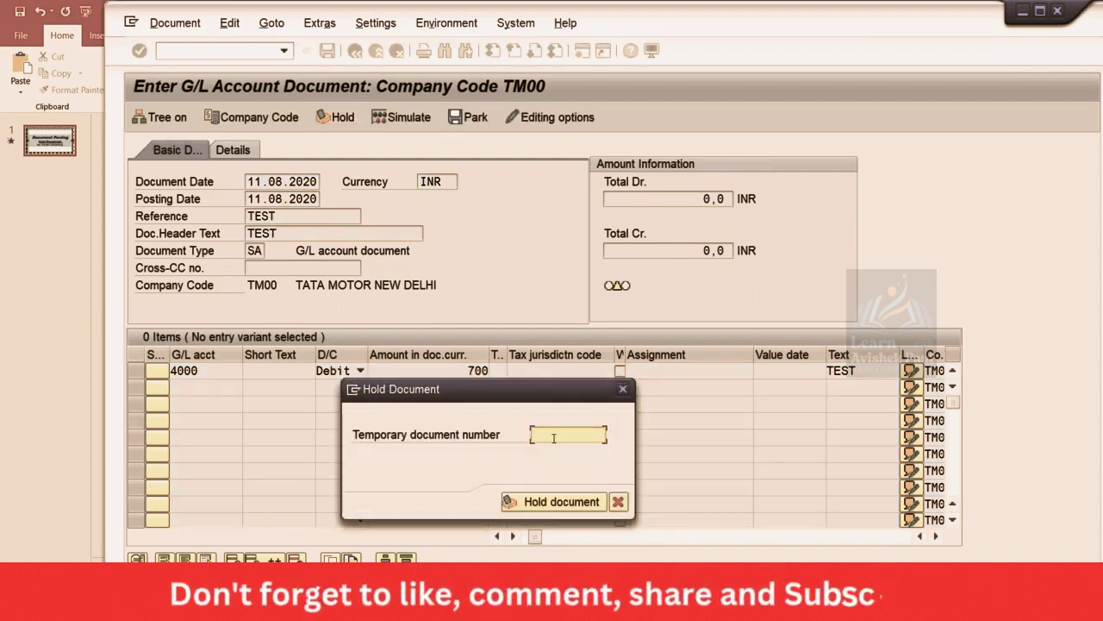
type("123")
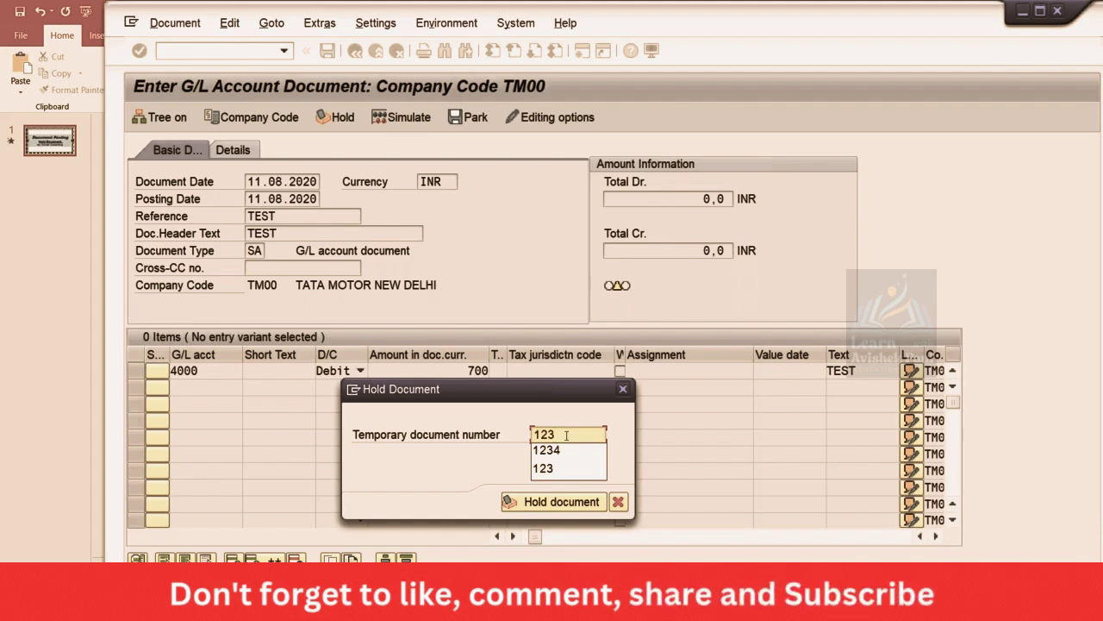
left_click(567, 435)
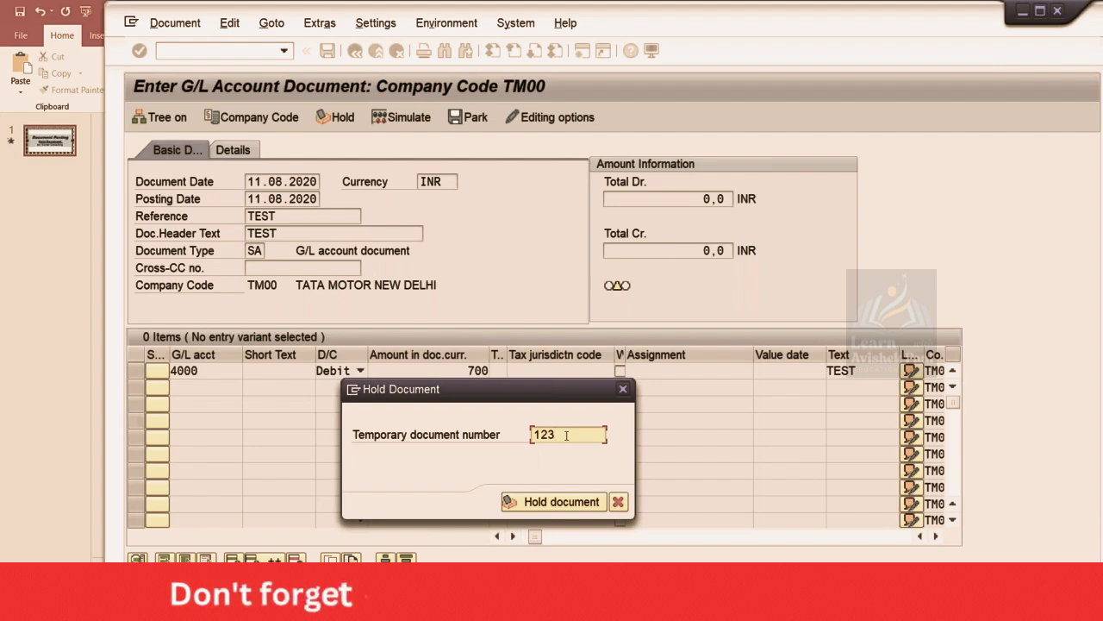
key("Return")
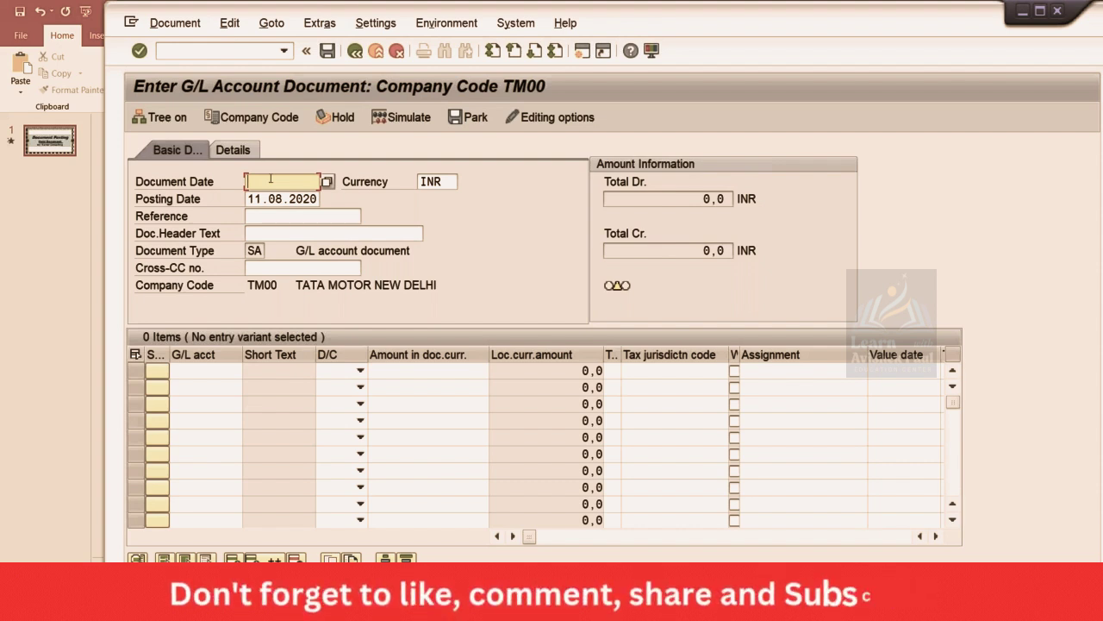
left_click(173, 29)
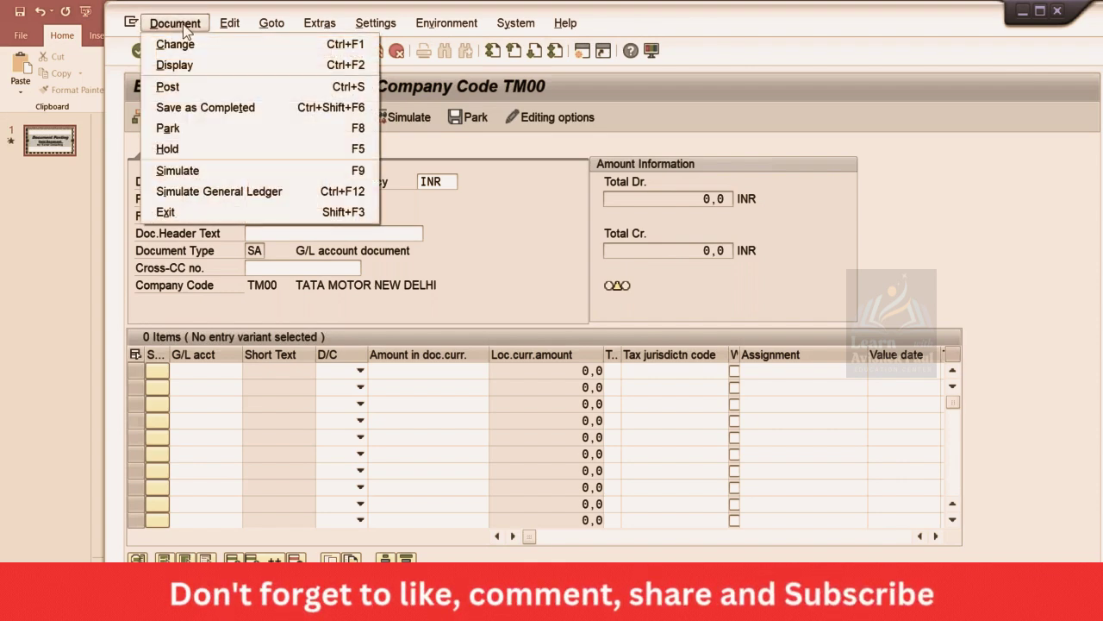
mouse_move(233, 26)
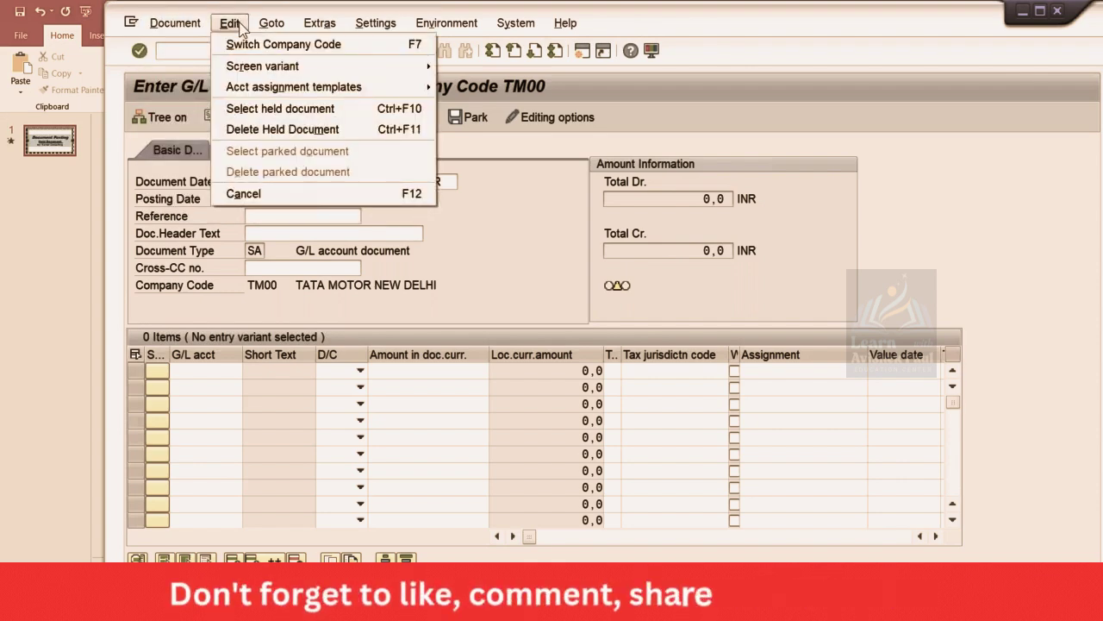
left_click(285, 109)
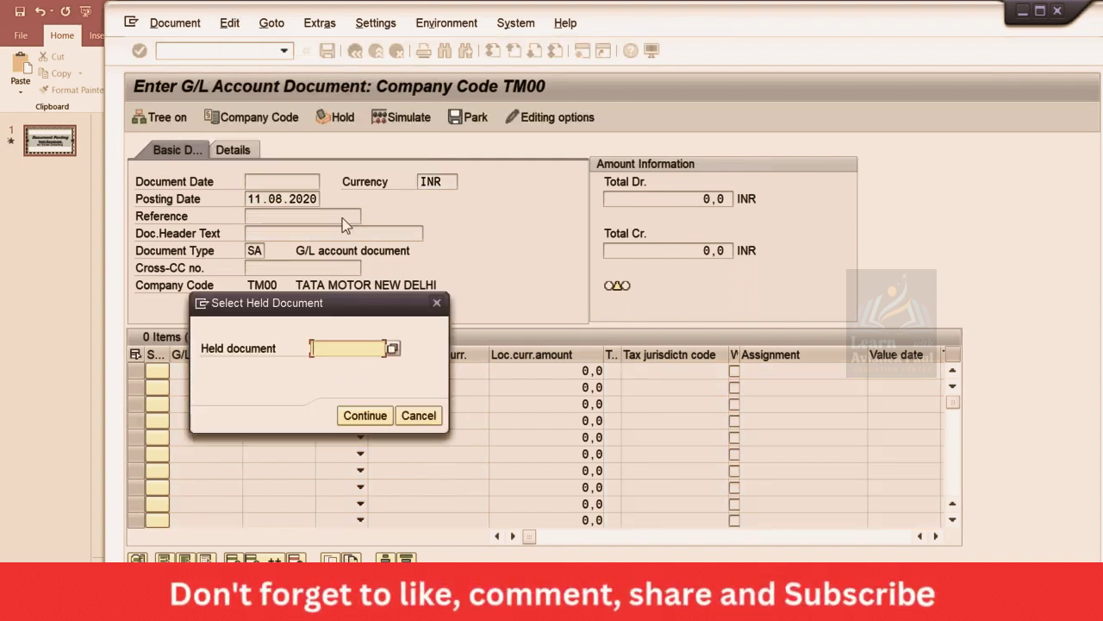
left_click(436, 303)
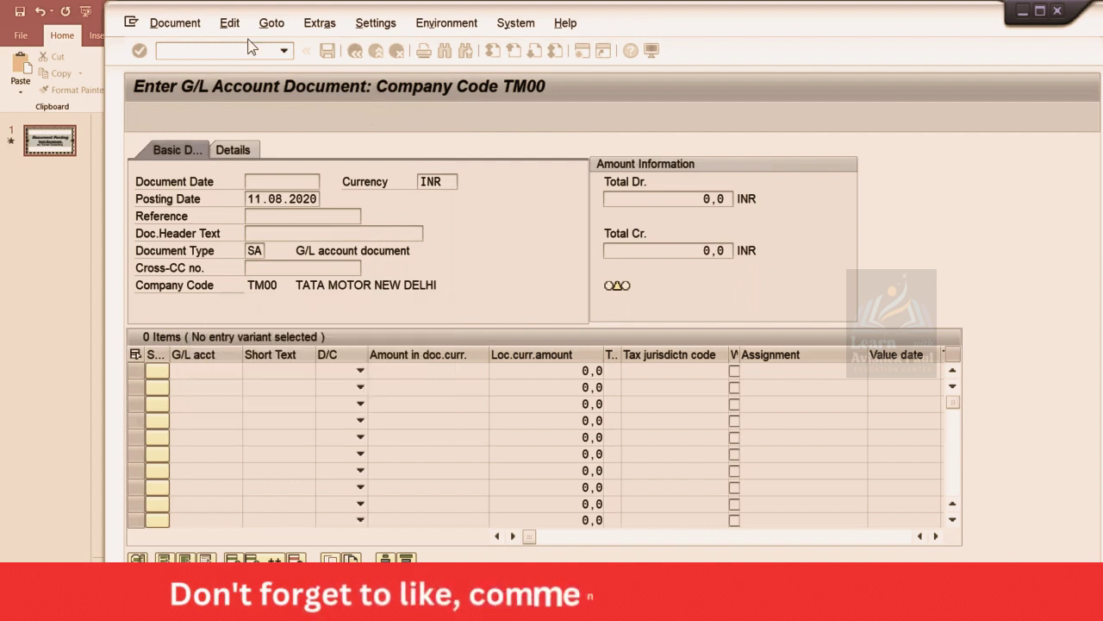
Restart the G/L document entry transaction with the command /NFB50.
left_click(234, 53)
type("/NF")
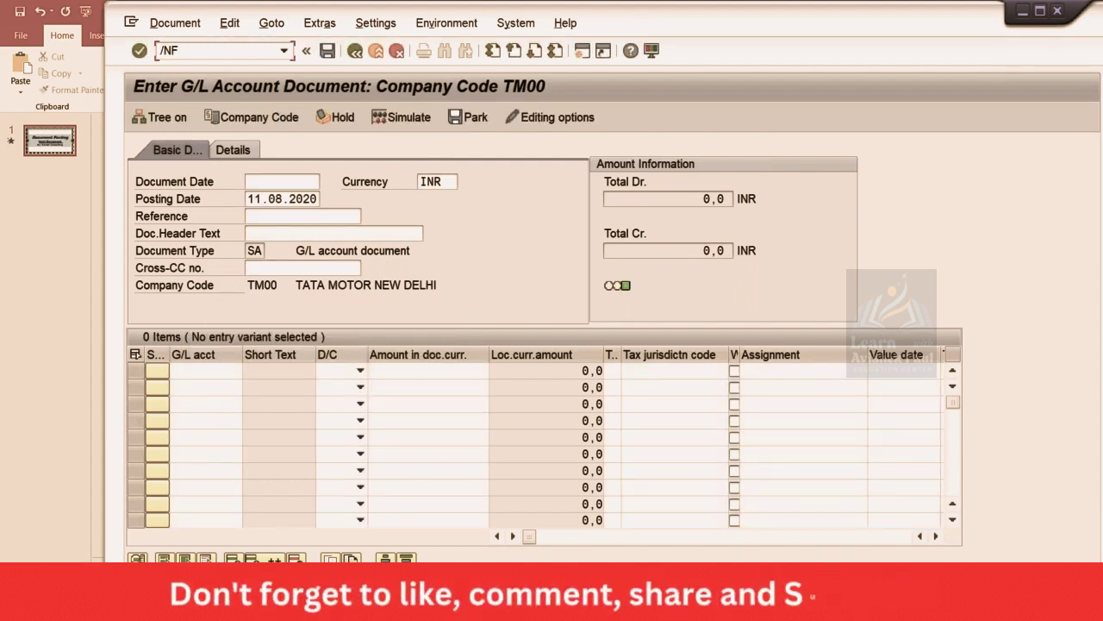
type("B50")
key("Return")
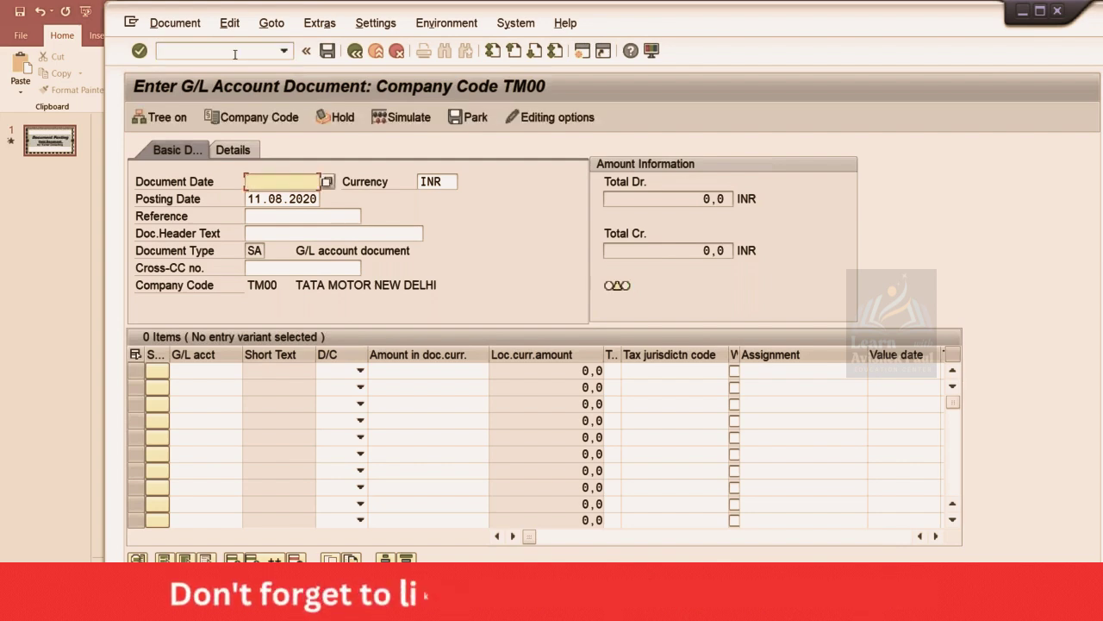
Retrieve the held document 123 by choosing it from the list of temporary document numbers.
left_click(230, 23)
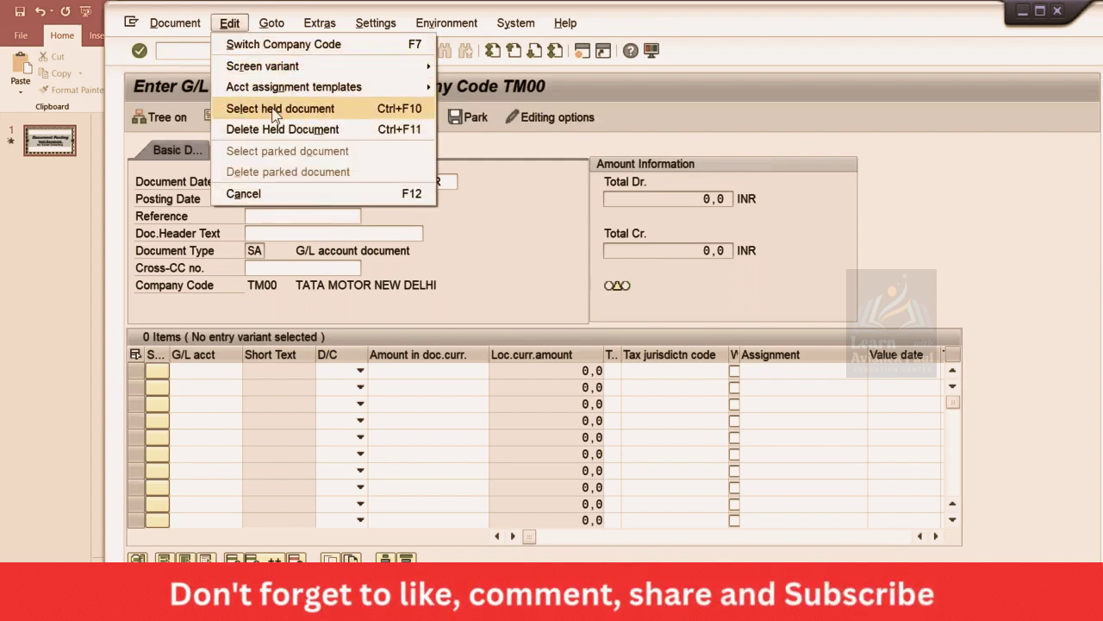
left_click(274, 110)
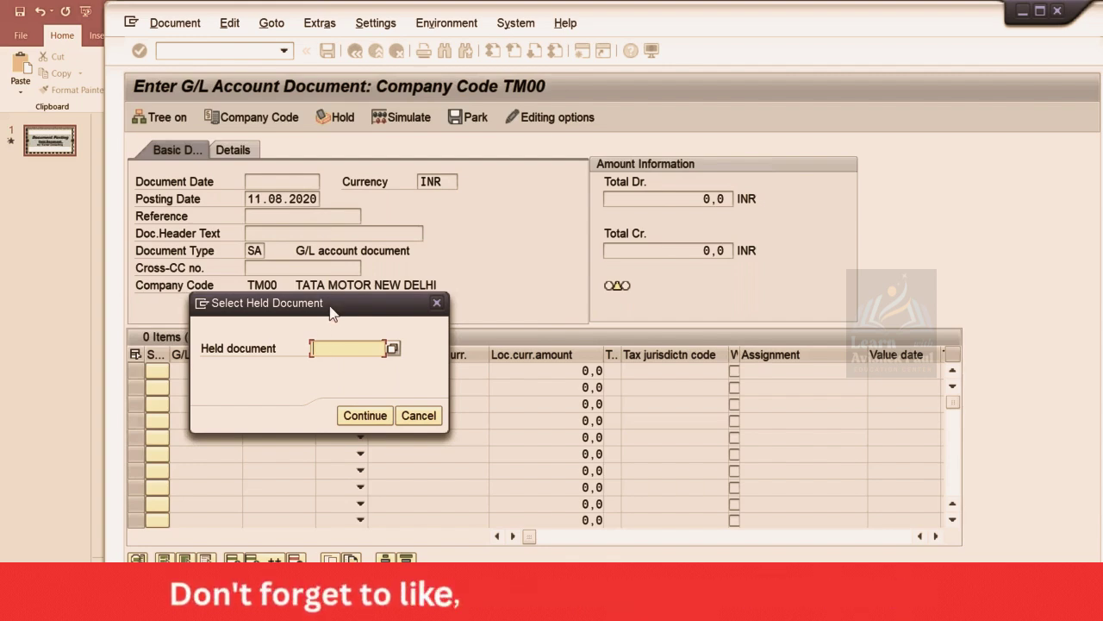
left_click(393, 348)
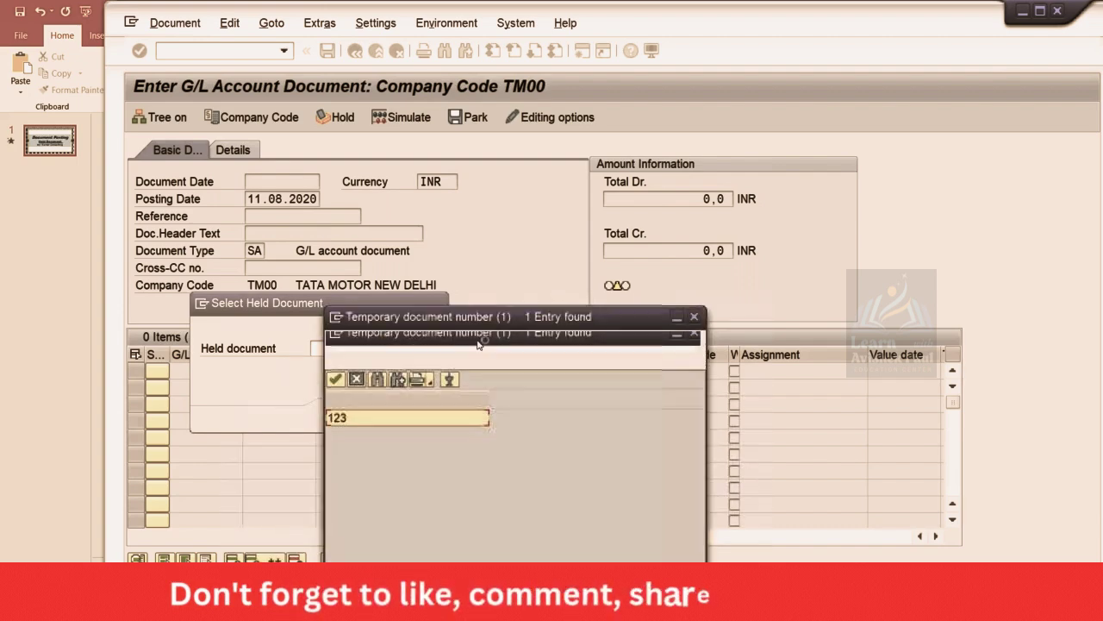
left_click_drag(462, 313, 469, 200)
left_click(470, 302)
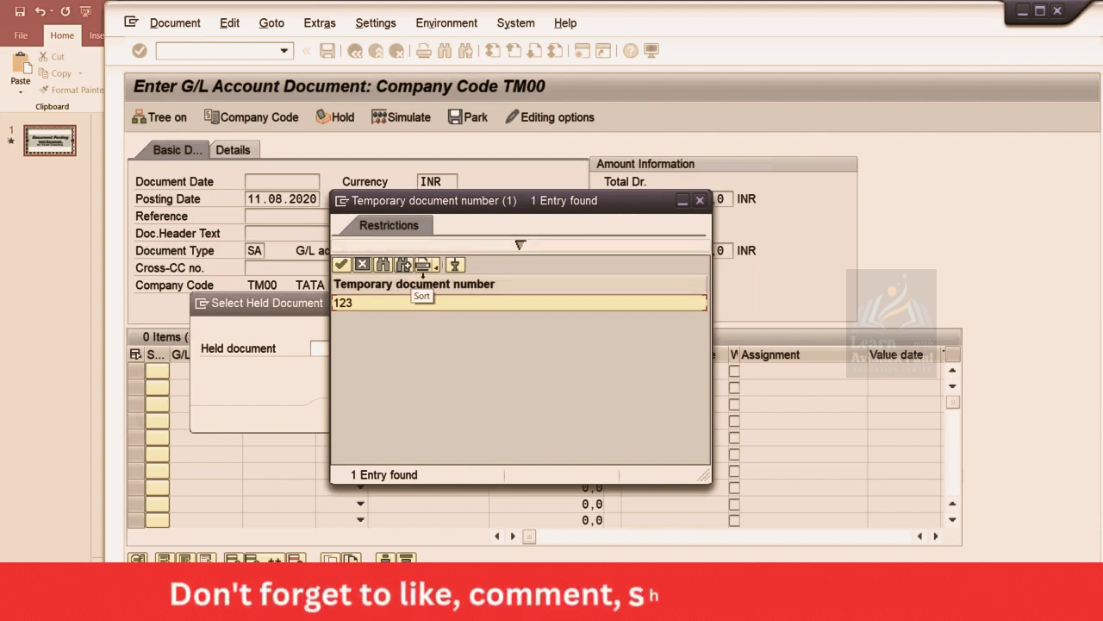
double_click(359, 306)
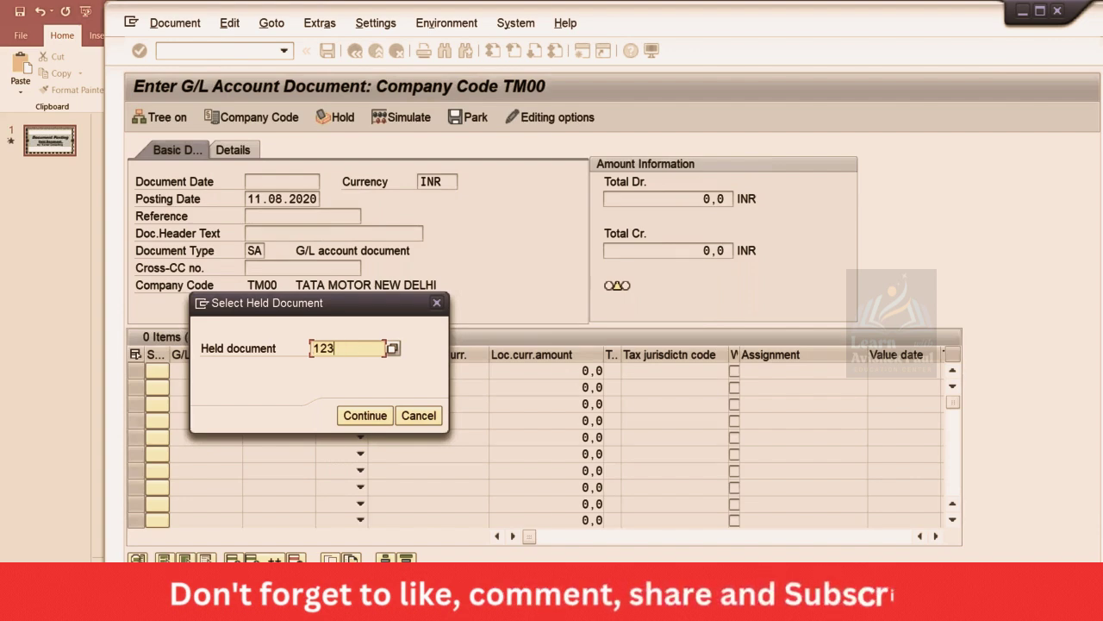
key("Return")
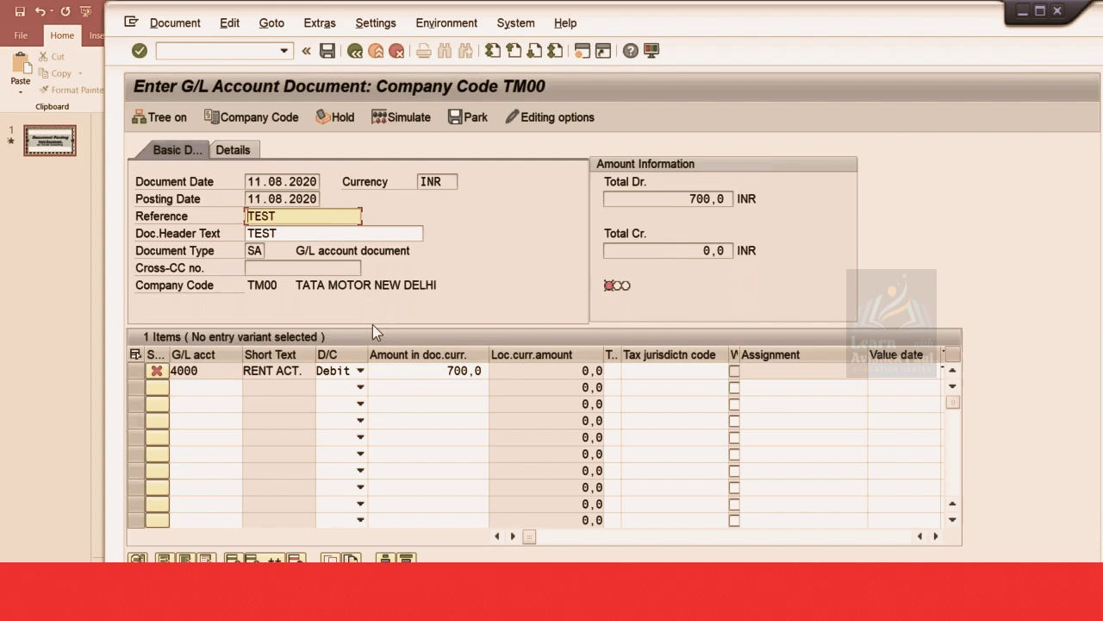
Add a second line item crediting G/L account 1000 with 700 and simulate the document.
left_click(199, 388)
type("1000")
key("Tab")
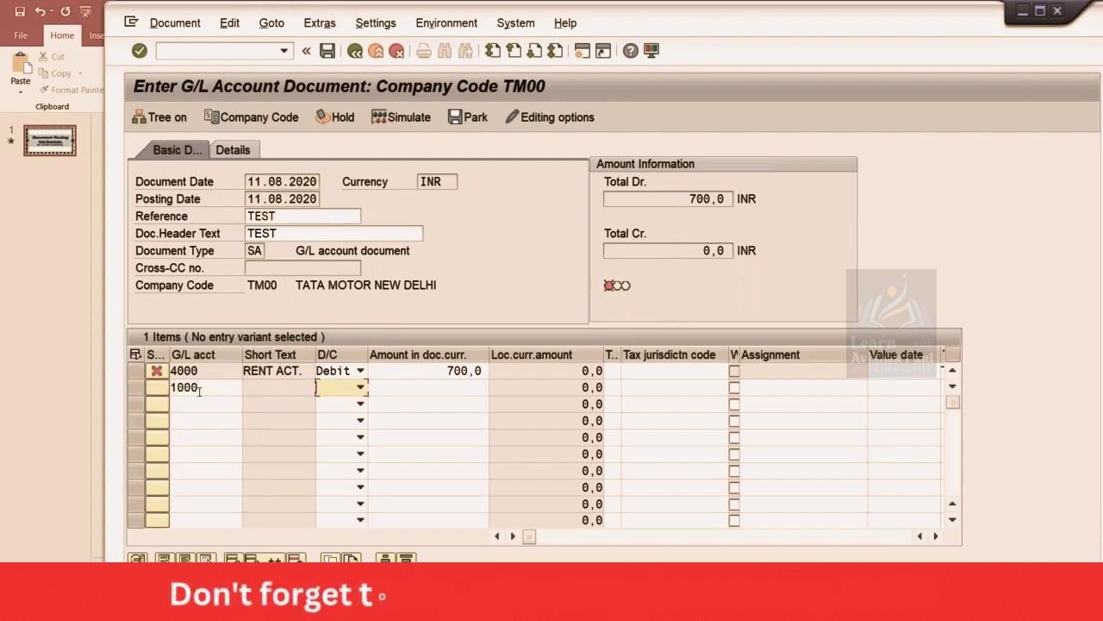
key("Down")
key("Tab")
type("700")
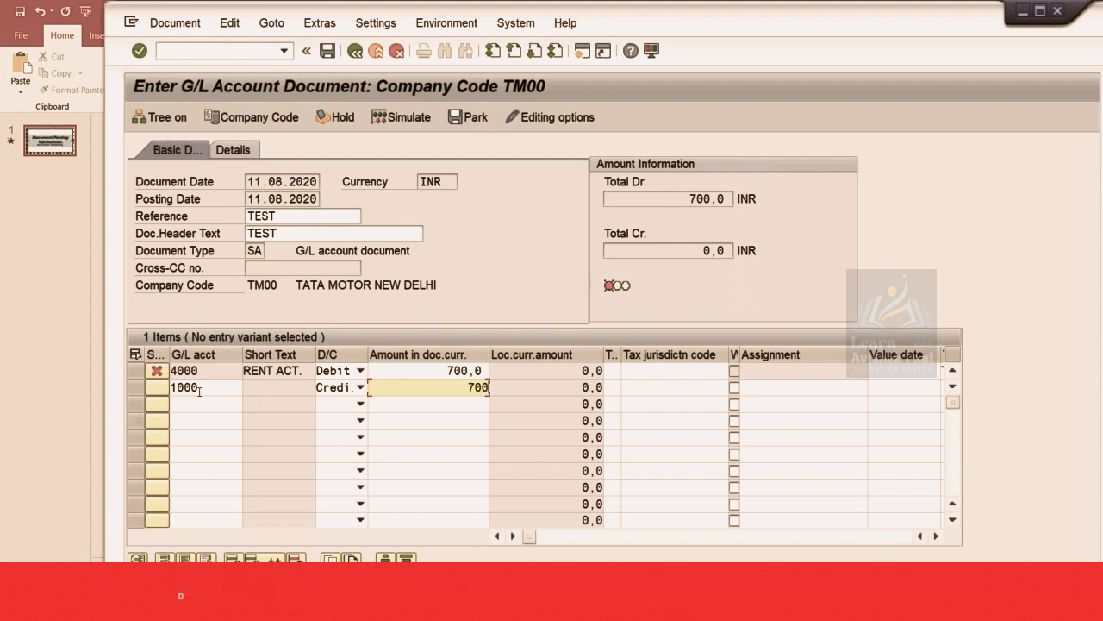
key("Return")
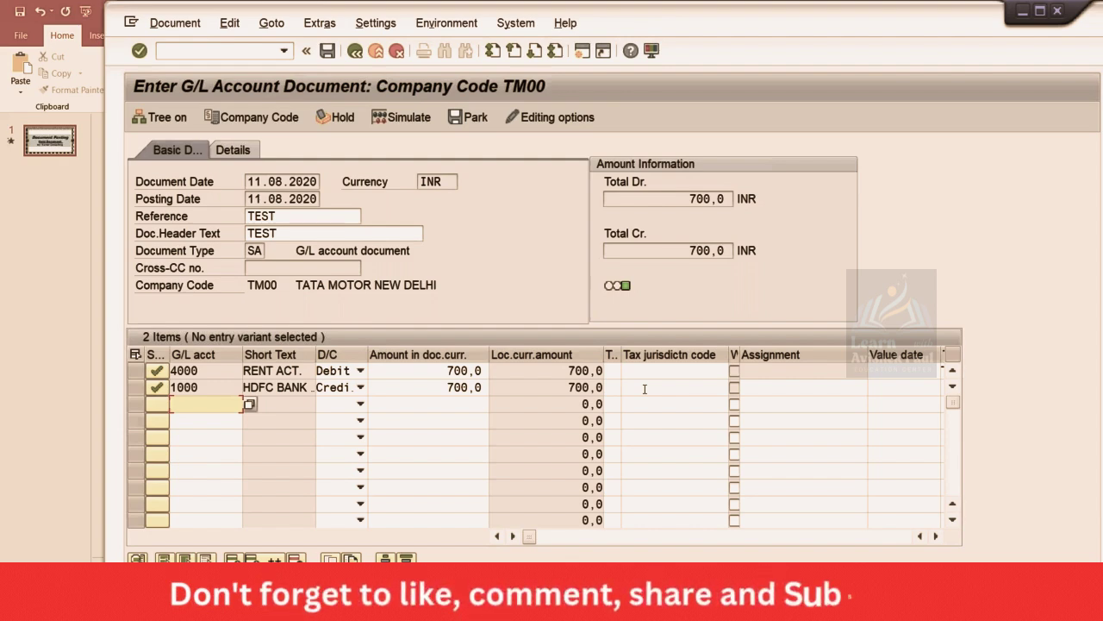
left_click(400, 117)
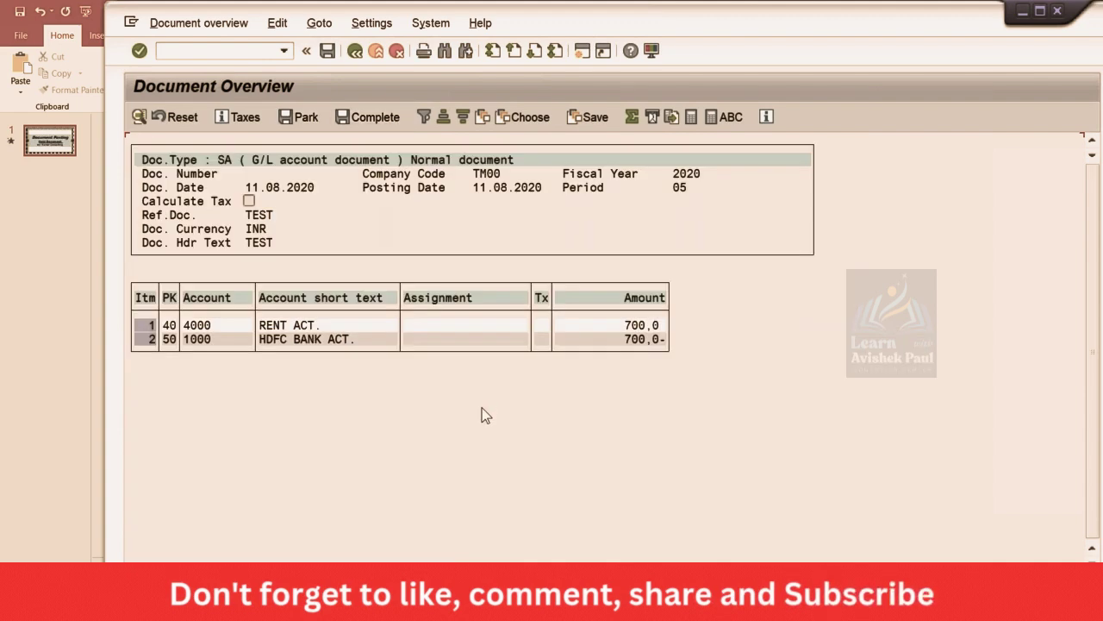